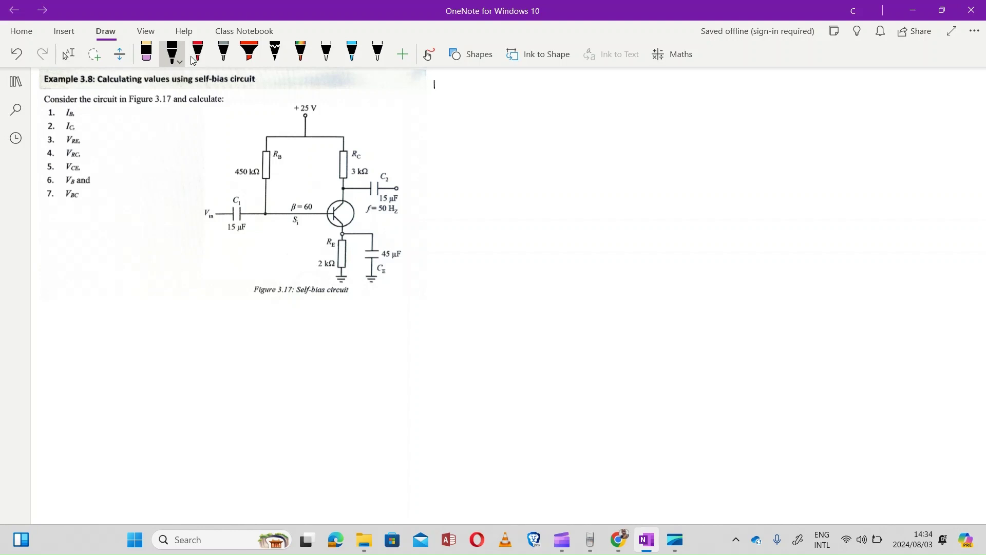
Step: Write step #1 in black ink: IB = (Vcc − VBE)/(RB + (β+1)RE)
drag(433, 82, 441, 81)
mouse_move(432, 86)
mouse_down()
mouse_move(471, 77)
mouse_move(462, 90)
mouse_up()
mouse_move(470, 85)
mouse_down()
mouse_move(522, 80)
mouse_move(531, 92)
mouse_move(580, 91)
mouse_move(581, 81)
mouse_move(600, 93)
mouse_move(526, 97)
mouse_move(606, 95)
mouse_up()
drag(512, 109, 517, 121)
drag(520, 124, 539, 116)
mouse_move(554, 104)
mouse_down()
mouse_move(555, 133)
mouse_move(556, 124)
mouse_move(586, 114)
mouse_move(583, 129)
mouse_up()
mouse_move(595, 112)
mouse_down()
mouse_move(583, 129)
mouse_move(609, 124)
mouse_up()
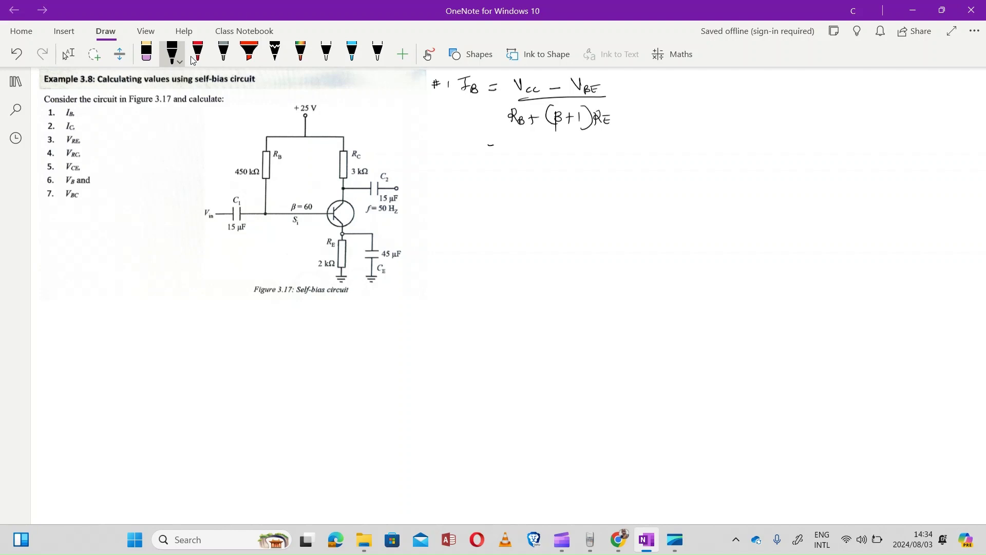
Step: Write 25 − 0,7 as the substituted numerator
drag(516, 143, 521, 149)
mouse_move(529, 141)
mouse_down()
mouse_move(523, 149)
mouse_move(556, 142)
mouse_up()
drag(564, 148, 563, 153)
Step: Underline Si in the circuit in red, then return to black ink
click(197, 53)
drag(284, 229, 310, 227)
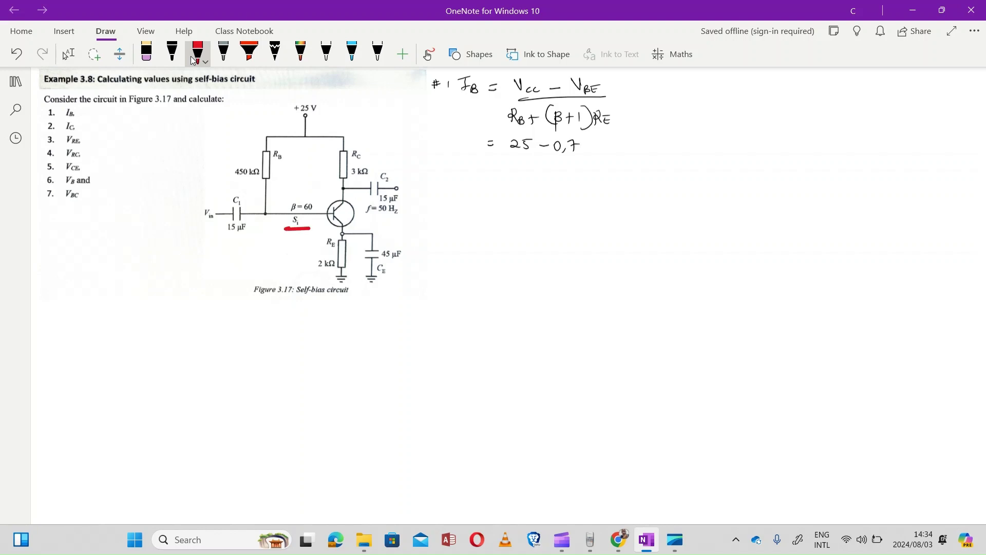
click(172, 51)
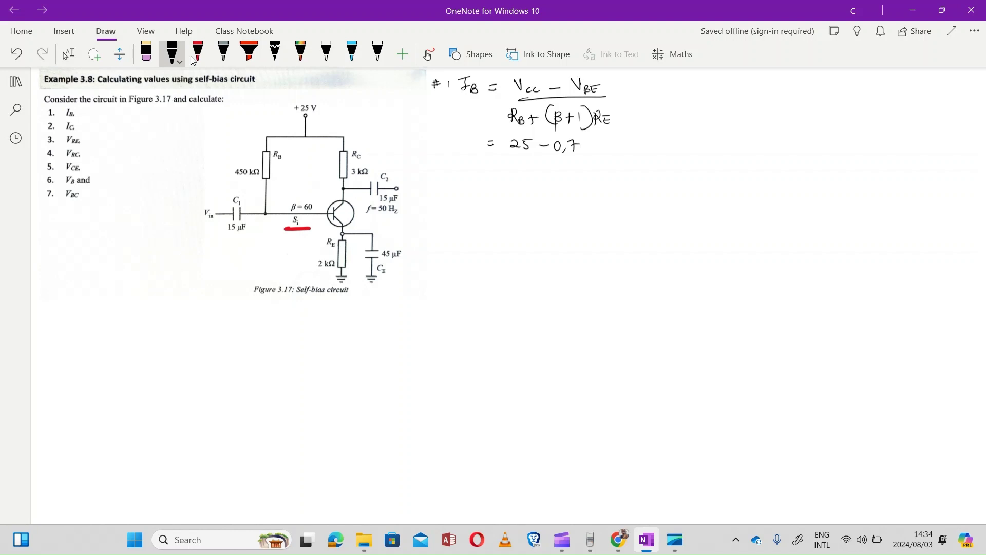
Step: Draw the fraction bar and write the denominator 450×10³ + (60+1)(2×10³)
drag(506, 158, 594, 158)
drag(501, 168, 509, 175)
drag(519, 167, 552, 171)
mouse_move(562, 164)
mouse_down()
mouse_move(561, 178)
mouse_move(573, 176)
mouse_up()
mouse_move(581, 169)
mouse_down()
mouse_move(600, 180)
mouse_move(634, 170)
mouse_move(648, 184)
mouse_move(593, 157)
mouse_move(638, 161)
mouse_up()
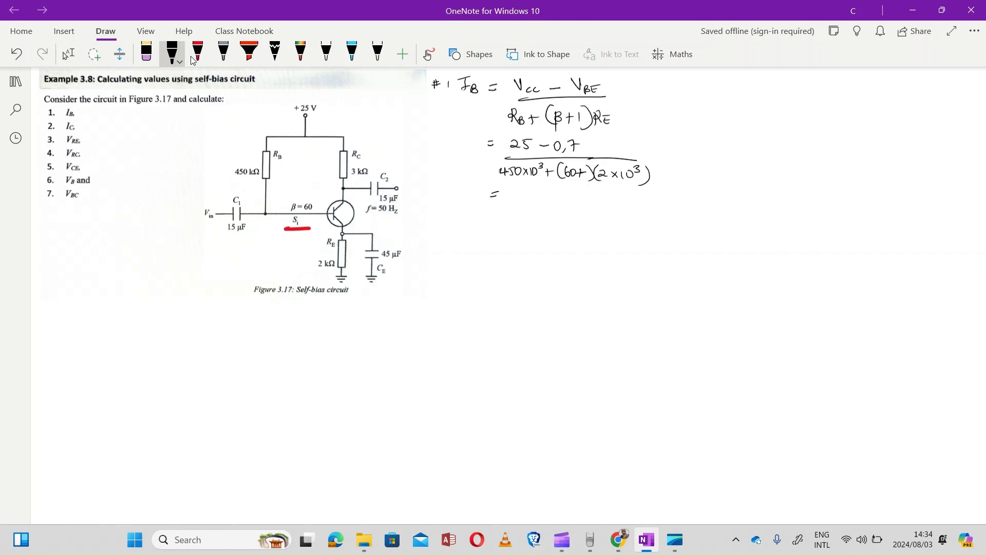
click(590, 539)
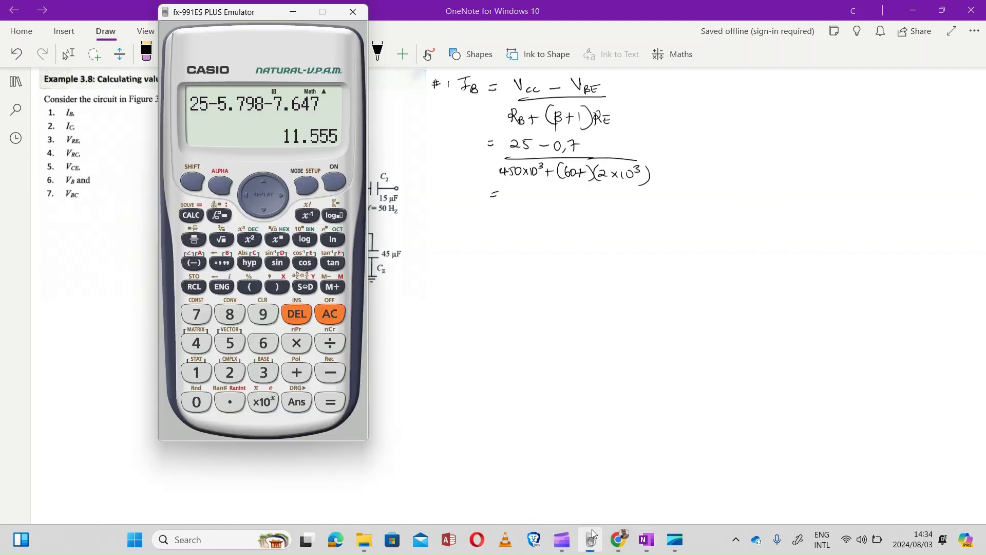
Step: Reset all calculator settings and clear the display
click(336, 317)
click(192, 181)
click(263, 314)
click(263, 372)
click(330, 401)
click(329, 314)
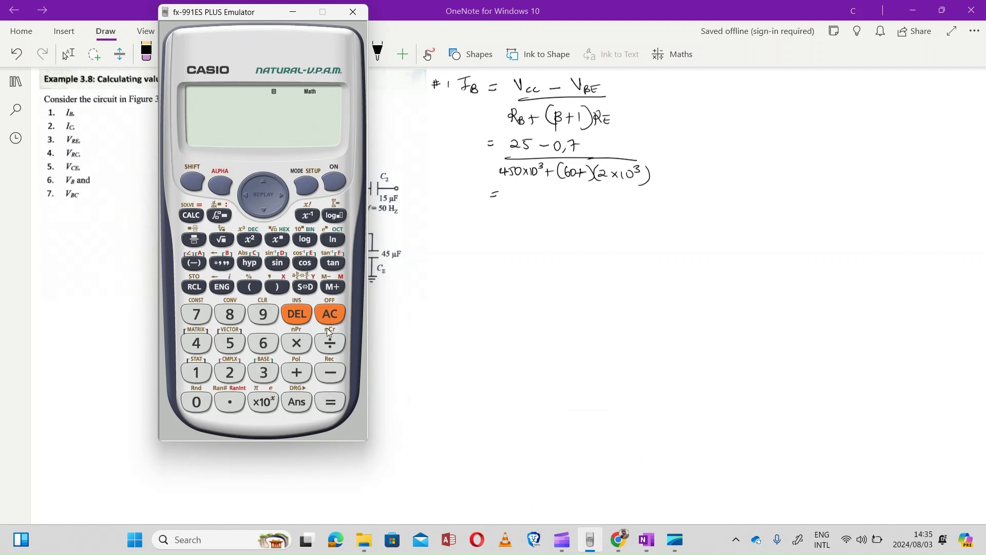
Step: Start a calculator fraction with numerator 25 − 0.7
click(193, 239)
click(230, 372)
click(230, 343)
click(330, 372)
click(196, 402)
click(229, 401)
click(196, 314)
Step: Enter the denominator 450×10³ + (60+1)(2×10³)
click(261, 211)
click(197, 343)
click(230, 343)
click(196, 401)
click(263, 402)
click(263, 372)
click(297, 372)
click(250, 286)
click(263, 342)
click(196, 402)
click(297, 371)
click(197, 372)
click(276, 286)
click(250, 287)
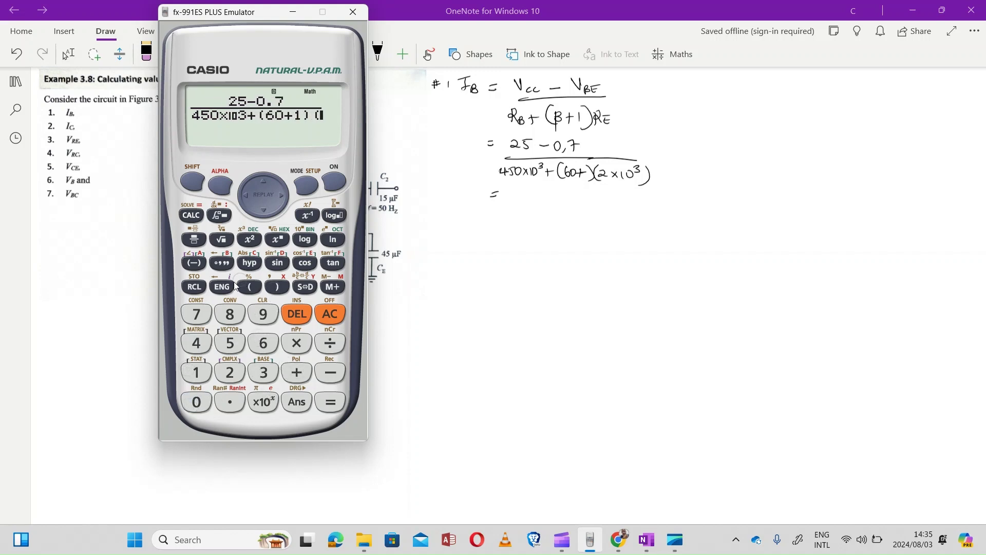
click(230, 372)
click(263, 401)
click(263, 372)
click(270, 286)
Step: Evaluate to 42.48251748×10⁻⁶ in engineering notation and write IB = 42,483 µA in the notes
click(330, 402)
click(217, 288)
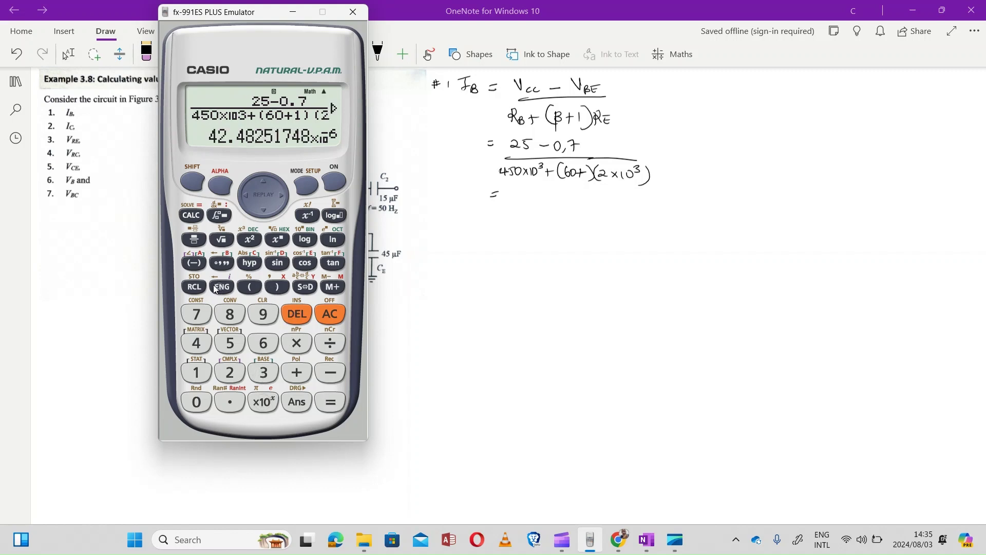
click(510, 213)
mouse_move(514, 187)
mouse_down()
mouse_move(520, 196)
mouse_move(554, 191)
mouse_move(567, 205)
mouse_move(594, 191)
mouse_up()
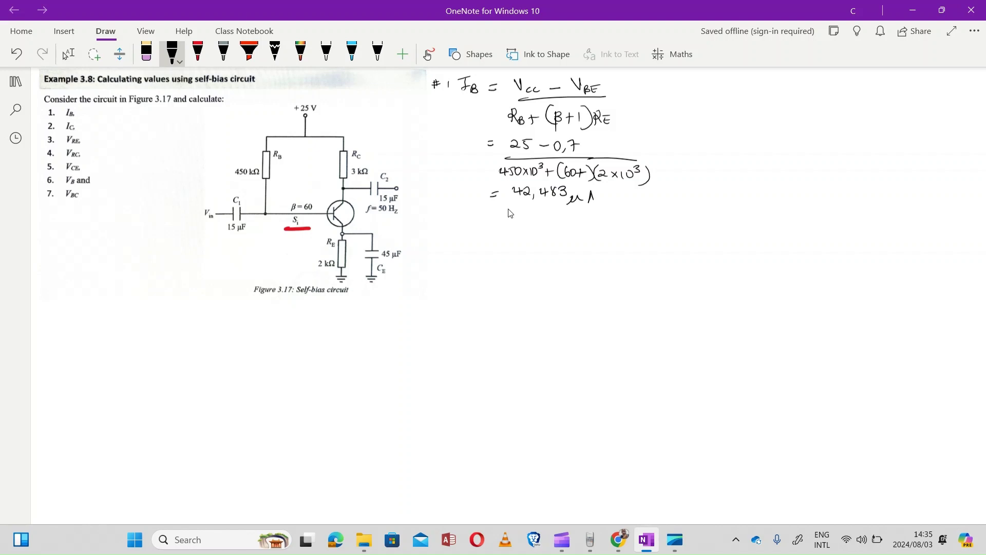
Step: Label step #2 and write IC = βIB in black ink
click(198, 51)
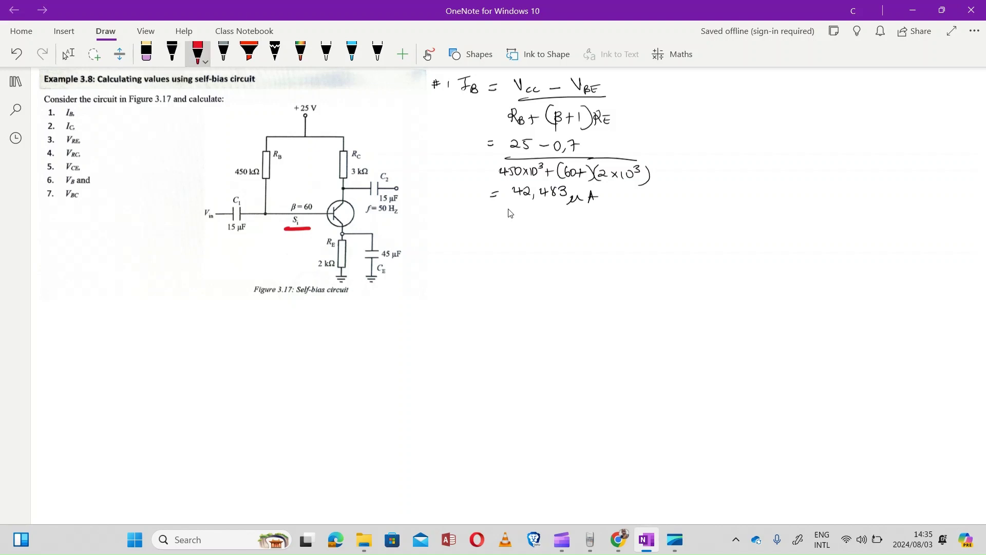
click(172, 52)
drag(448, 206, 448, 215)
mouse_move(452, 206)
mouse_down()
mouse_move(452, 215)
mouse_move(501, 211)
mouse_move(500, 223)
mouse_up()
drag(508, 221, 572, 231)
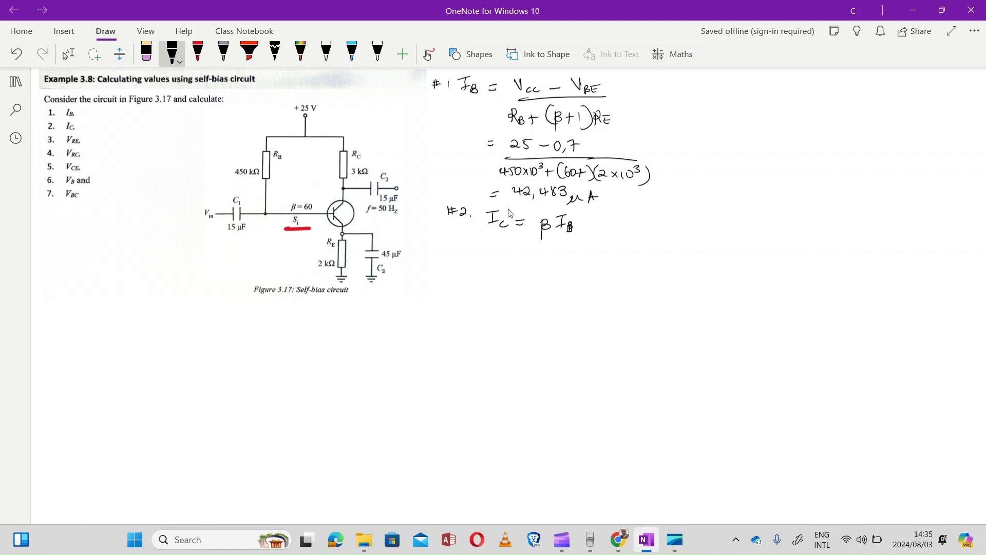
Step: Substitute values as (60)(42,483×10⁻⁶)
mouse_move(539, 238)
mouse_down()
mouse_move(537, 260)
mouse_move(555, 246)
mouse_move(561, 259)
mouse_move(592, 250)
mouse_up()
mouse_move(591, 242)
mouse_down()
mouse_move(590, 254)
mouse_move(618, 250)
mouse_up()
mouse_move(617, 245)
mouse_down()
mouse_move(616, 254)
mouse_move(623, 244)
mouse_move(650, 254)
mouse_up()
mouse_move(649, 245)
mouse_down()
mouse_move(642, 254)
mouse_move(673, 244)
mouse_move(676, 259)
mouse_up()
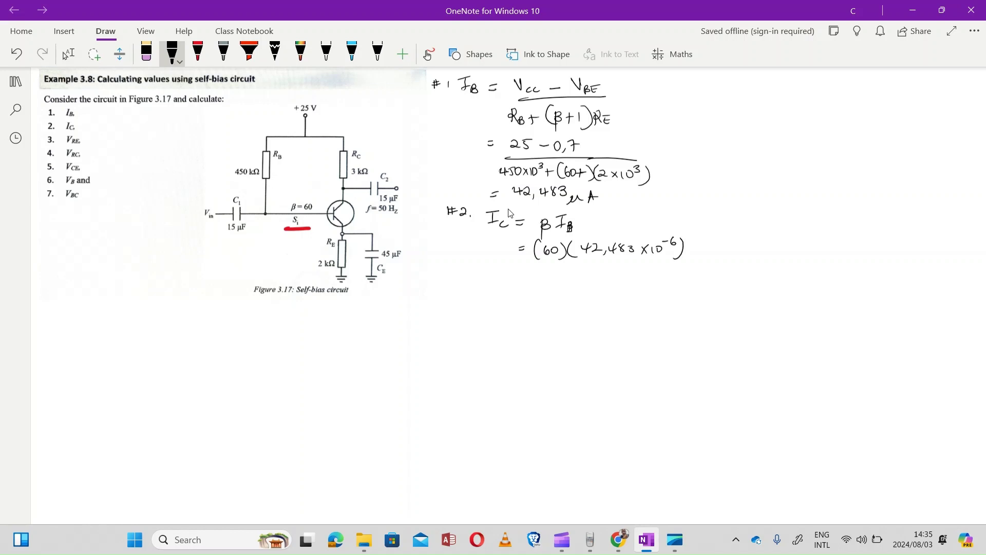
Step: Multiply the previous answer by 60 to get 2.548951049×10⁻³ and write IC = 2,549
click(581, 524)
click(296, 342)
click(263, 343)
click(196, 402)
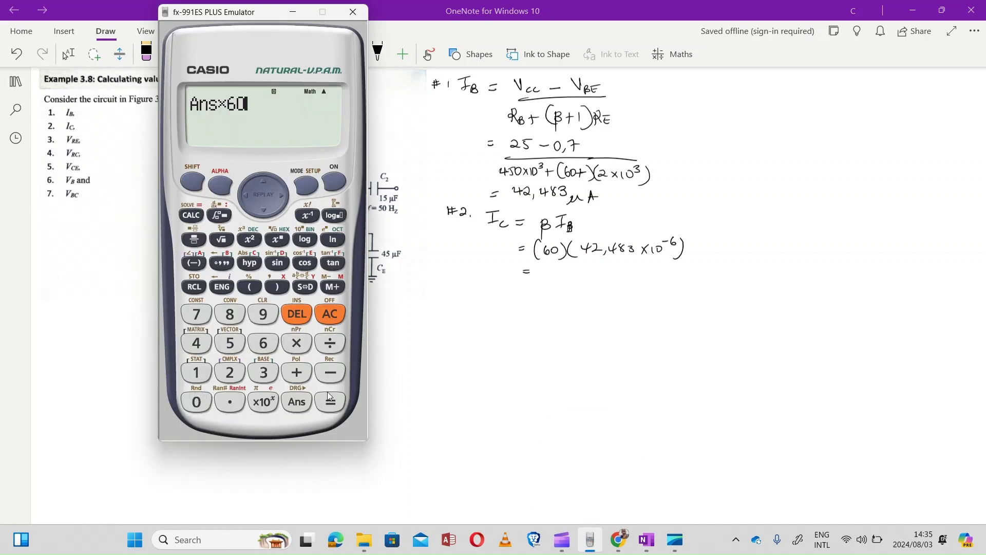
click(330, 402)
click(305, 287)
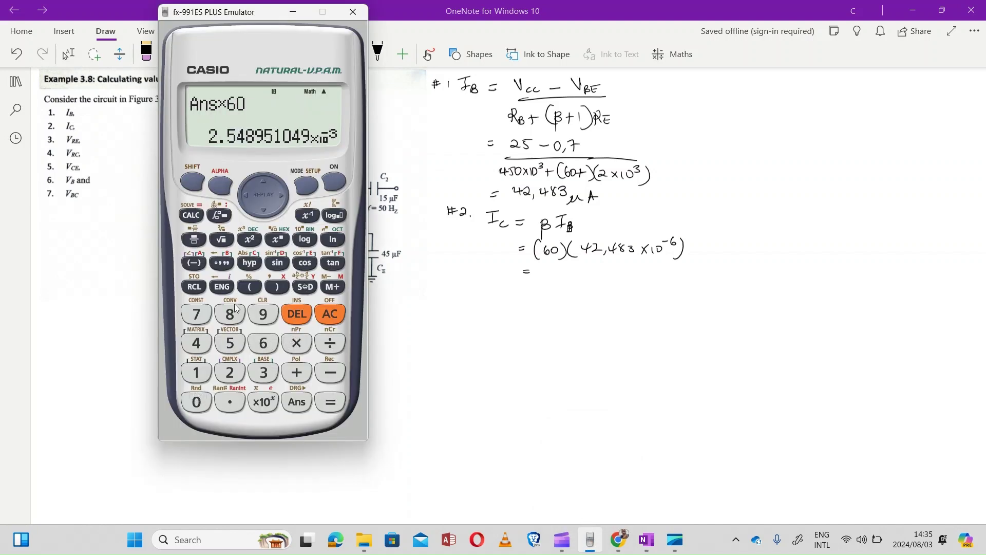
click(531, 301)
mouse_move(543, 265)
mouse_down()
mouse_move(553, 275)
mouse_move(583, 268)
mouse_move(596, 280)
mouse_up()
Step: Add mA to IC, then write #3. VRE = IE·RE with the note 'where IE ≈ IC'
mouse_move(603, 280)
mouse_down()
mouse_move(607, 269)
mouse_move(610, 279)
mouse_up()
drag(605, 275, 610, 275)
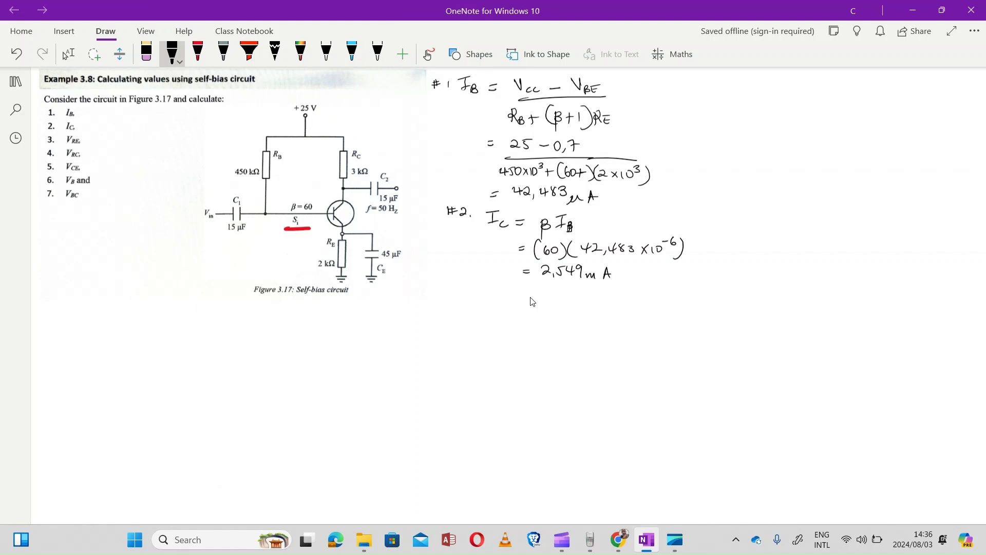
drag(455, 289, 466, 301)
mouse_move(494, 290)
mouse_down()
mouse_move(568, 292)
mouse_move(562, 307)
mouse_up()
drag(556, 308, 610, 301)
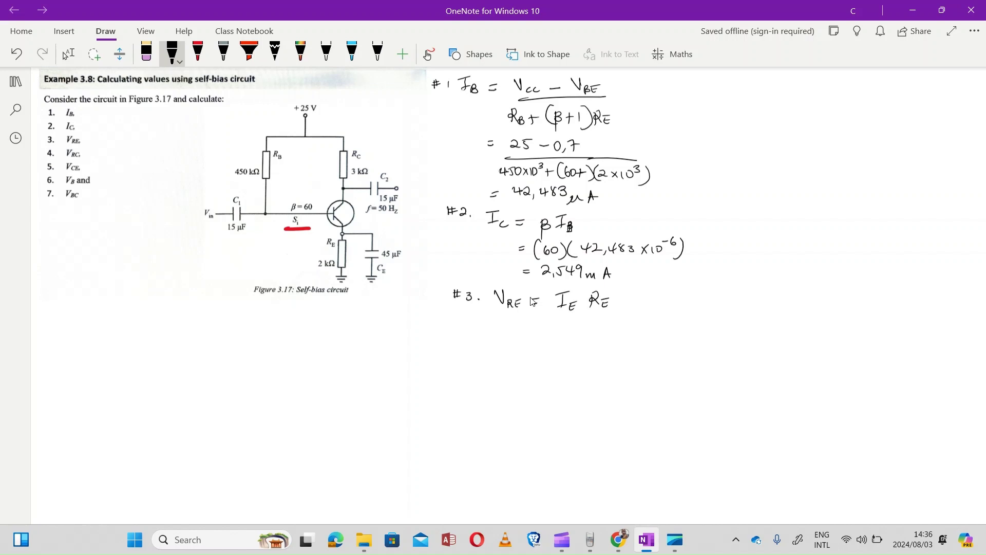
drag(659, 301, 685, 308)
mouse_move(687, 308)
mouse_down()
mouse_move(727, 295)
mouse_move(724, 310)
mouse_move(766, 308)
mouse_up()
drag(762, 309, 781, 312)
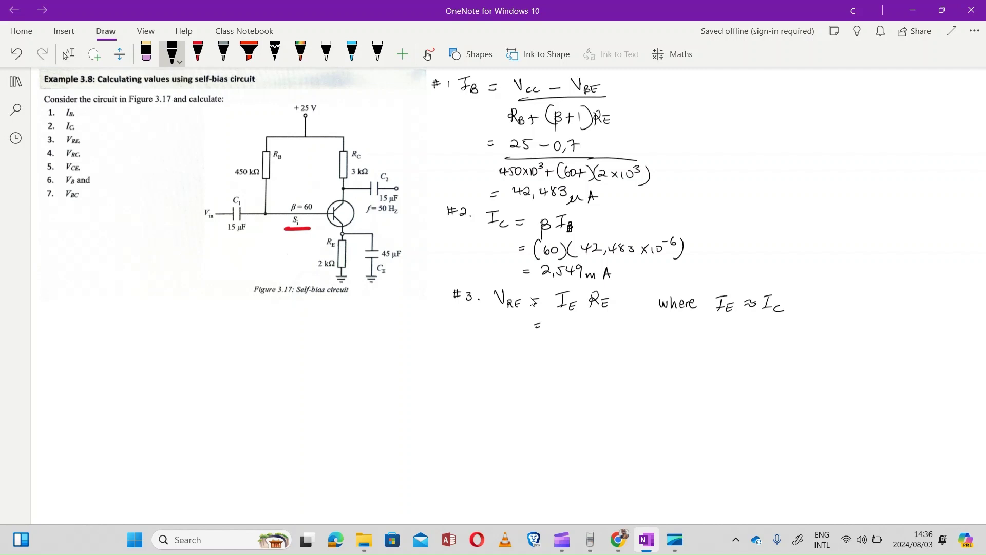
Step: Substitute (2,549×10⁻³)(2×10³) = for VRE
mouse_move(558, 314)
mouse_down()
mouse_move(560, 335)
mouse_move(571, 333)
mouse_up()
drag(573, 322, 604, 335)
drag(606, 329, 623, 324)
drag(624, 319, 628, 337)
mouse_move(644, 318)
mouse_down()
mouse_move(642, 334)
mouse_move(658, 334)
mouse_up()
drag(661, 331, 679, 323)
drag(687, 318, 686, 338)
drag(539, 349, 549, 349)
drag(541, 354, 550, 353)
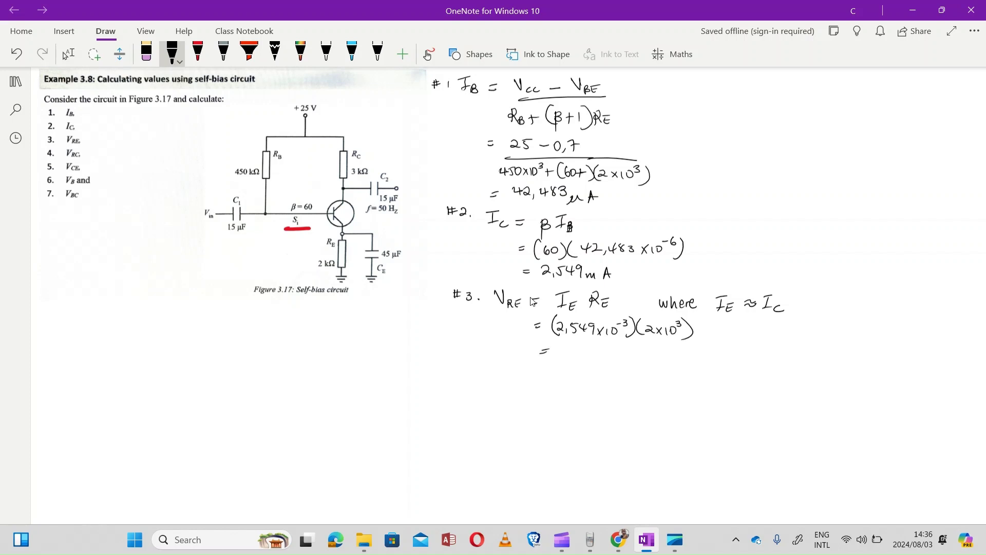
Step: Multiply the IC answer by 2×10³ to get 5.097902098 and start writing VRE = 5,098
click(588, 544)
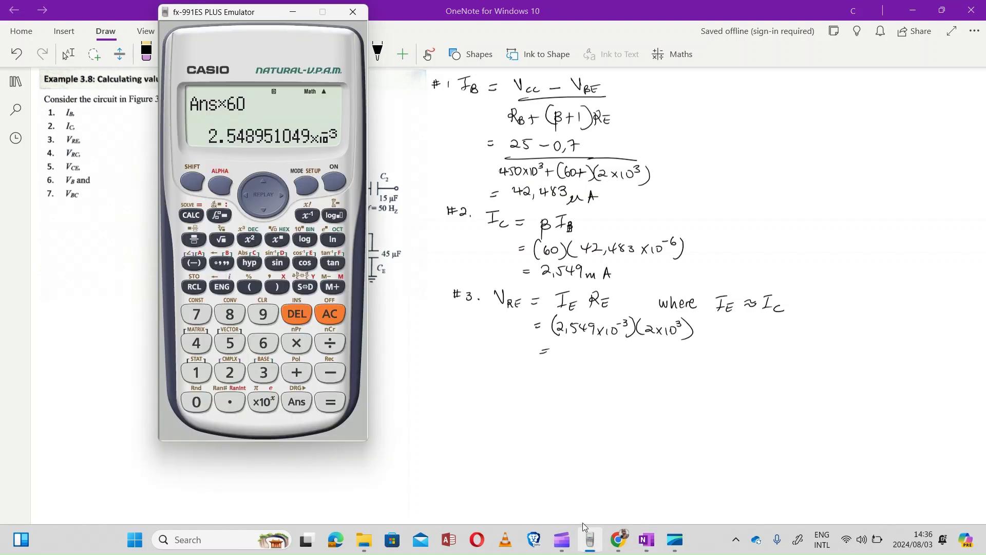
click(288, 349)
click(230, 374)
click(262, 400)
click(263, 372)
click(331, 402)
click(305, 287)
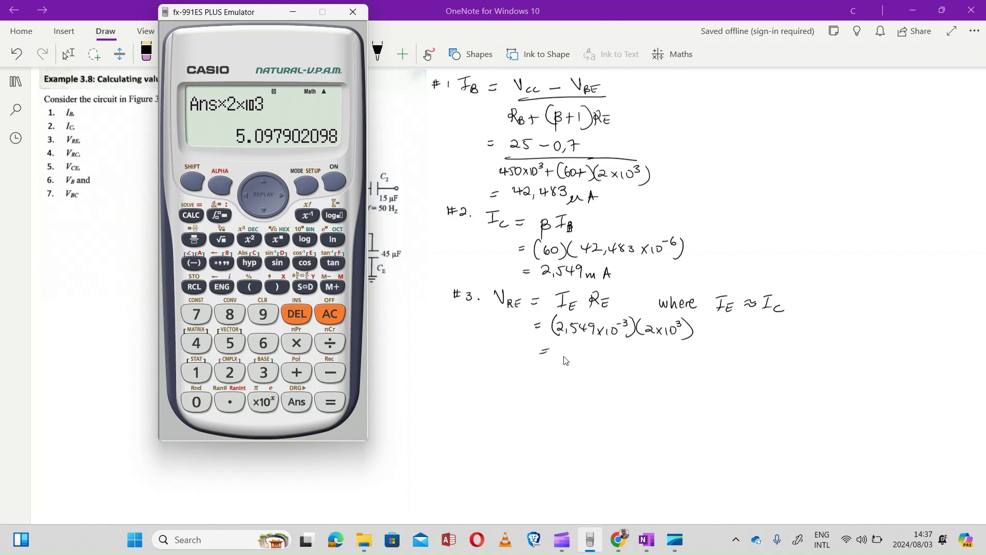
mouse_move(565, 345)
mouse_down()
mouse_move(558, 357)
mouse_move(567, 359)
mouse_up()
Step: Record VRE = 5,098 V and label step #4
mouse_move(580, 346)
mouse_down()
mouse_move(587, 356)
mouse_move(613, 344)
mouse_up()
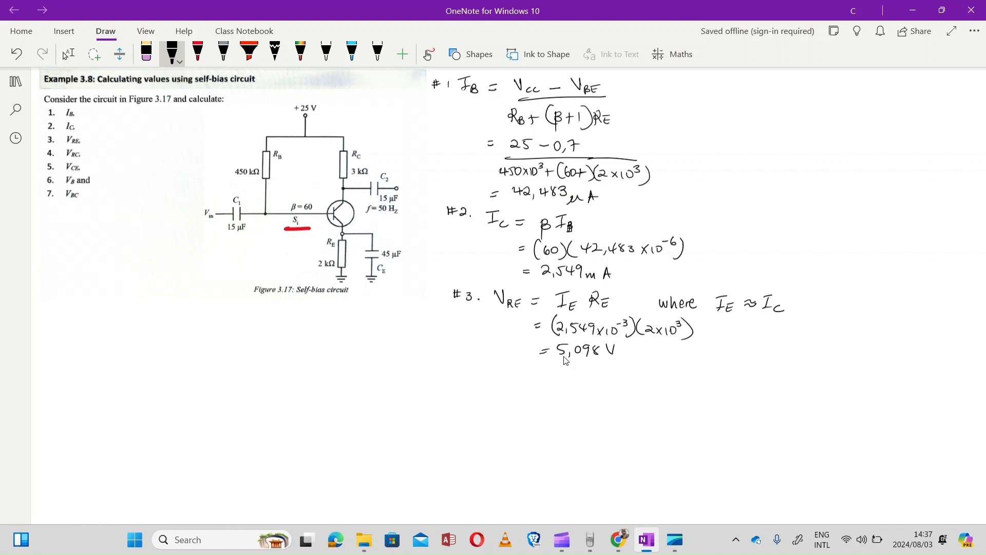
drag(464, 365, 463, 370)
drag(460, 366, 467, 366)
drag(460, 369, 479, 369)
drag(477, 365, 476, 375)
click(484, 372)
Step: Write VRC = IC·RC = (2,549×10⁻³)(3×10³)
mouse_move(509, 369)
mouse_down()
mouse_move(519, 365)
mouse_move(528, 381)
mouse_move(581, 366)
mouse_up()
mouse_move(574, 369)
mouse_down()
mouse_move(572, 381)
mouse_move(623, 383)
mouse_move(575, 409)
mouse_move(649, 393)
mouse_up()
mouse_move(650, 389)
mouse_down()
mouse_move(656, 407)
mouse_move(673, 405)
mouse_up()
mouse_move(685, 397)
mouse_down()
mouse_move(681, 404)
mouse_move(704, 398)
mouse_move(712, 411)
mouse_up()
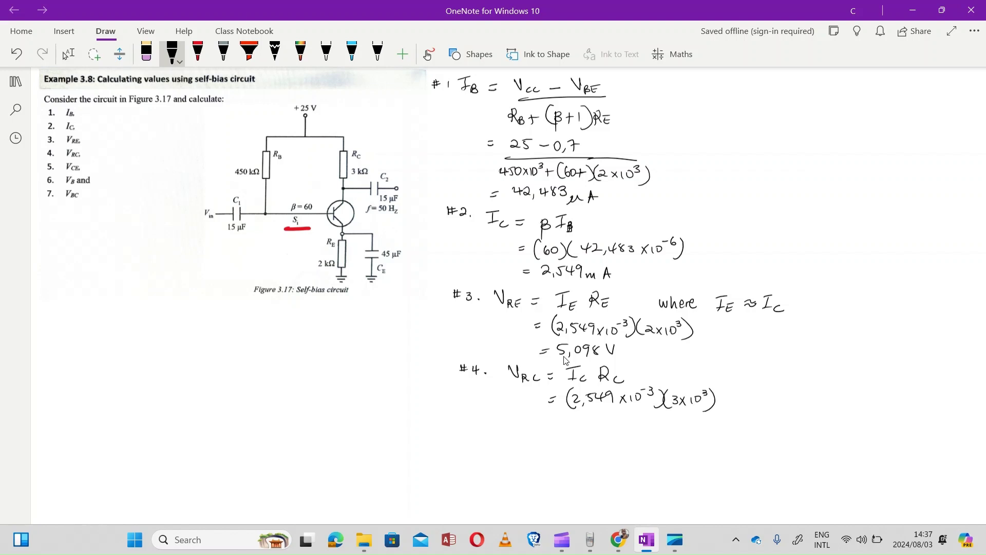
click(581, 543)
Step: Enter (2.549×10⁻³)(3×10³) in the calculator
click(250, 287)
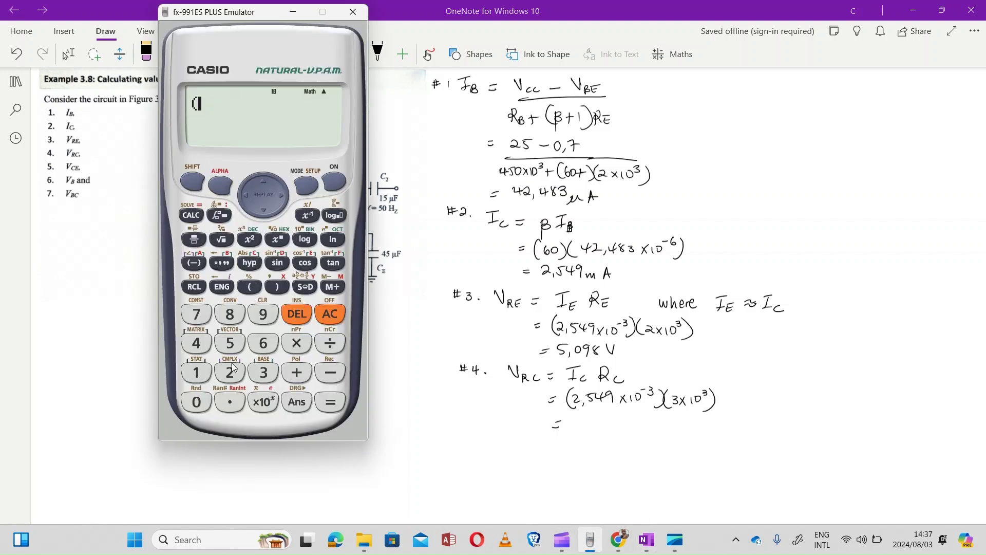
click(229, 372)
click(230, 401)
click(230, 342)
click(196, 343)
click(263, 314)
click(263, 401)
click(194, 262)
click(263, 372)
click(268, 286)
click(250, 286)
click(264, 372)
click(263, 402)
click(264, 370)
click(277, 287)
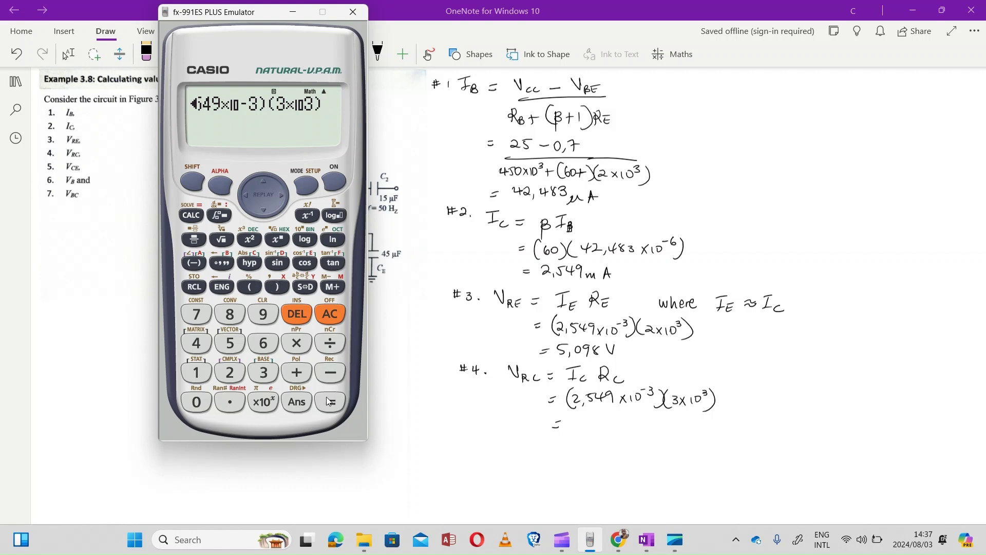
Step: Evaluate to 7.647 as a decimal and write VRC = 7,647 V
click(331, 402)
click(305, 287)
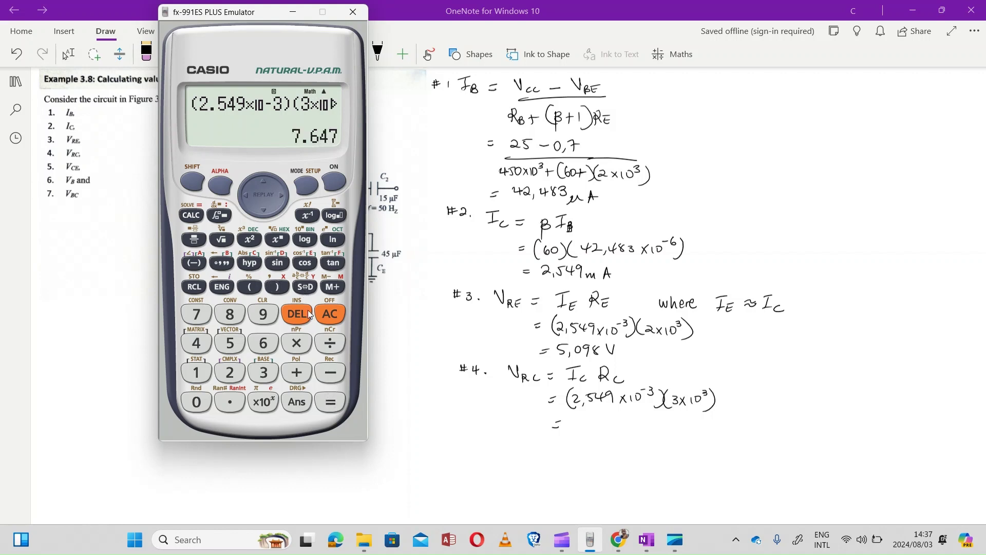
mouse_move(573, 419)
mouse_down()
mouse_move(606, 429)
mouse_move(629, 414)
mouse_up()
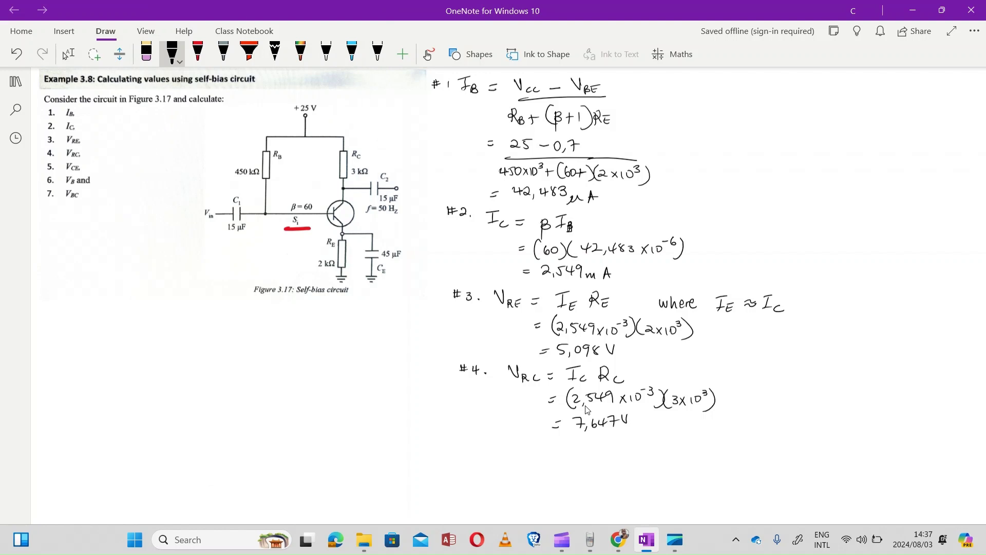
Step: Begin the #5 step label
drag(470, 439, 469, 448)
drag(464, 442, 475, 442)
drag(464, 446, 475, 445)
Step: Write step #5's formula V_CE = Vcc − V_RC − V_RE in ink
mouse_move(512, 439)
mouse_down()
mouse_move(534, 456)
mouse_move(590, 439)
mouse_move(605, 459)
mouse_up()
mouse_move(613, 453)
mouse_down()
mouse_move(653, 442)
mouse_move(676, 458)
mouse_up()
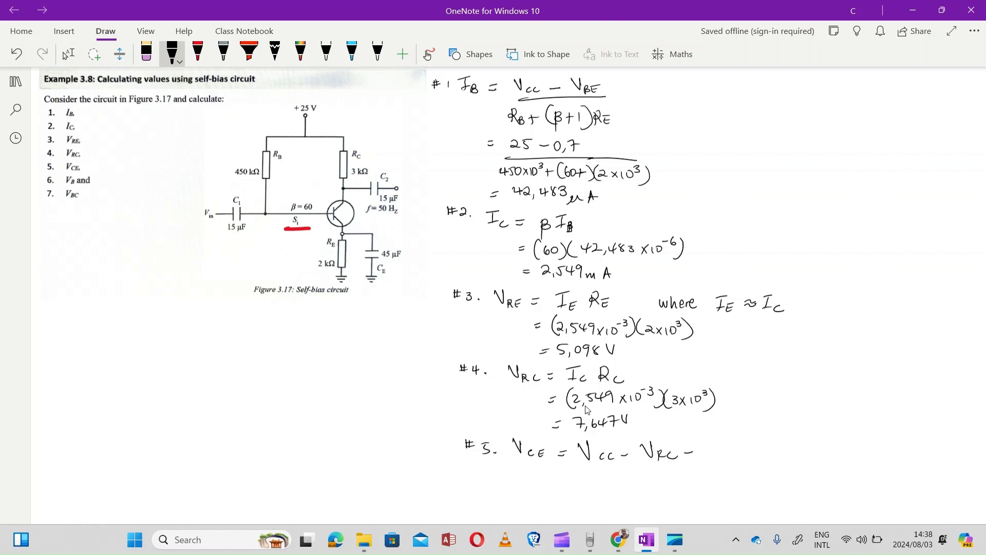
drag(704, 444, 725, 457)
drag(729, 451, 730, 457)
Step: Substitute the values 25 − 7,647 − 5,098 into the V_CE formula
drag(583, 476, 592, 484)
mouse_move(597, 474)
mouse_down()
mouse_move(600, 484)
mouse_move(604, 473)
mouse_up()
drag(607, 479, 635, 482)
mouse_move(645, 471)
mouse_down()
mouse_move(643, 479)
mouse_move(655, 477)
mouse_up()
mouse_move(653, 471)
mouse_down()
mouse_move(653, 480)
mouse_move(688, 481)
mouse_move(701, 469)
mouse_move(719, 481)
mouse_up()
drag(731, 470, 731, 471)
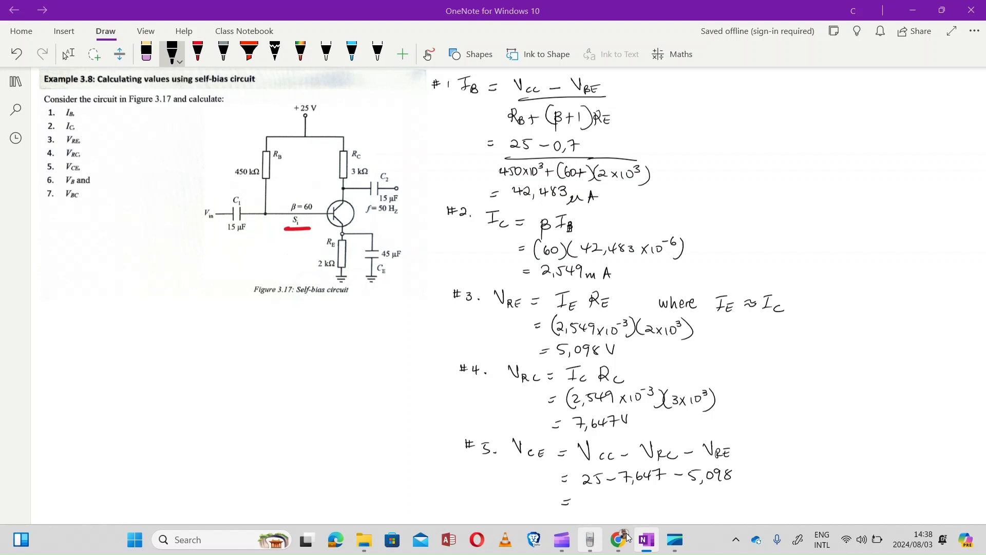
Step: Compute 25 − 7.647 − 5.098 = 12.255 on the fx-991ES calculator and begin inking the result
click(590, 539)
click(231, 372)
click(230, 343)
click(329, 372)
click(201, 319)
click(230, 402)
click(263, 343)
click(195, 343)
click(195, 314)
click(331, 370)
click(230, 343)
click(230, 402)
click(196, 402)
click(263, 313)
click(226, 313)
click(330, 402)
click(305, 287)
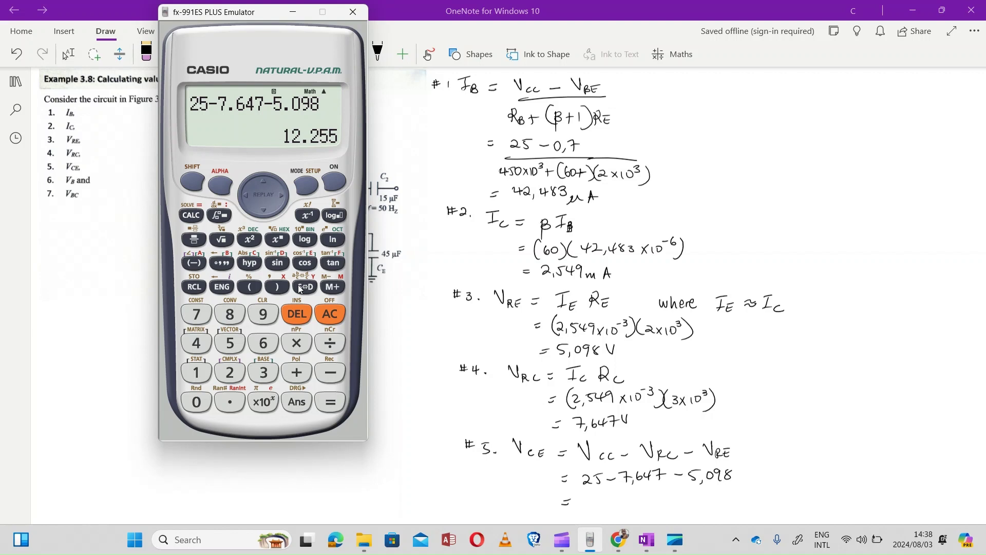
mouse_move(582, 498)
mouse_down()
mouse_move(583, 508)
mouse_move(599, 507)
mouse_up()
Step: Finish V_CE = 12,255 V with an arrow underline and brace steps #1 to #5
drag(604, 498, 643, 503)
mouse_move(582, 511)
mouse_down()
mouse_move(658, 508)
mouse_move(650, 504)
mouse_up()
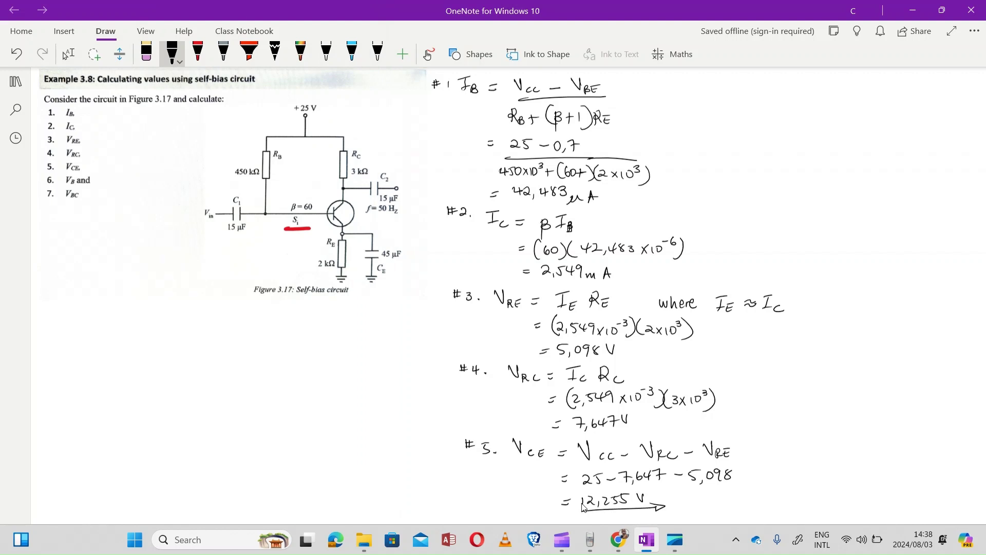
mouse_move(753, 75)
mouse_down()
mouse_move(748, 219)
mouse_move(733, 283)
mouse_move(790, 287)
mouse_move(775, 513)
mouse_up()
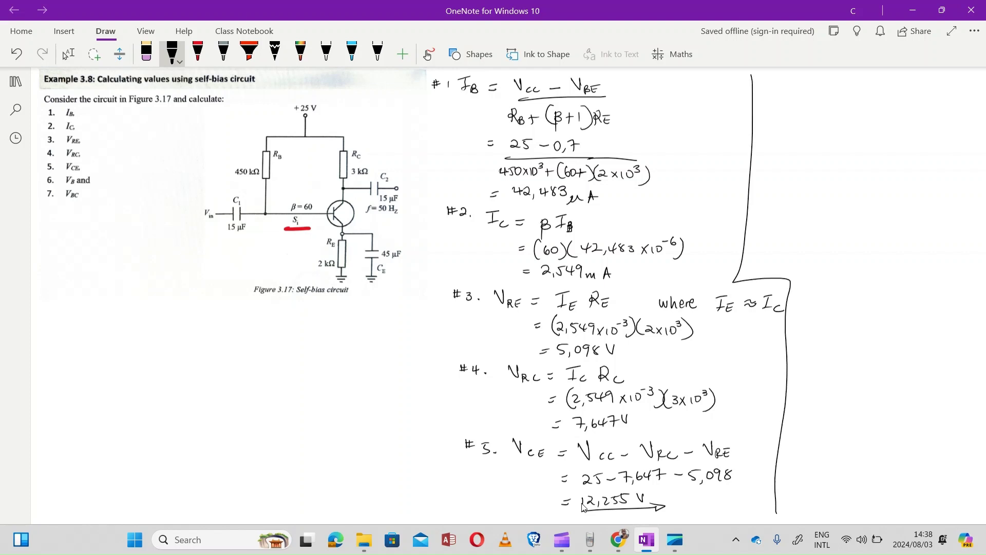
Step: Label step #6 and write V_B = V_RE + V_BE, starting its substitution line
drag(774, 78, 770, 82)
drag(798, 76, 810, 87)
drag(835, 75, 847, 75)
drag(854, 89, 857, 94)
mouse_move(862, 88)
mouse_down()
mouse_move(906, 77)
mouse_move(914, 95)
mouse_up()
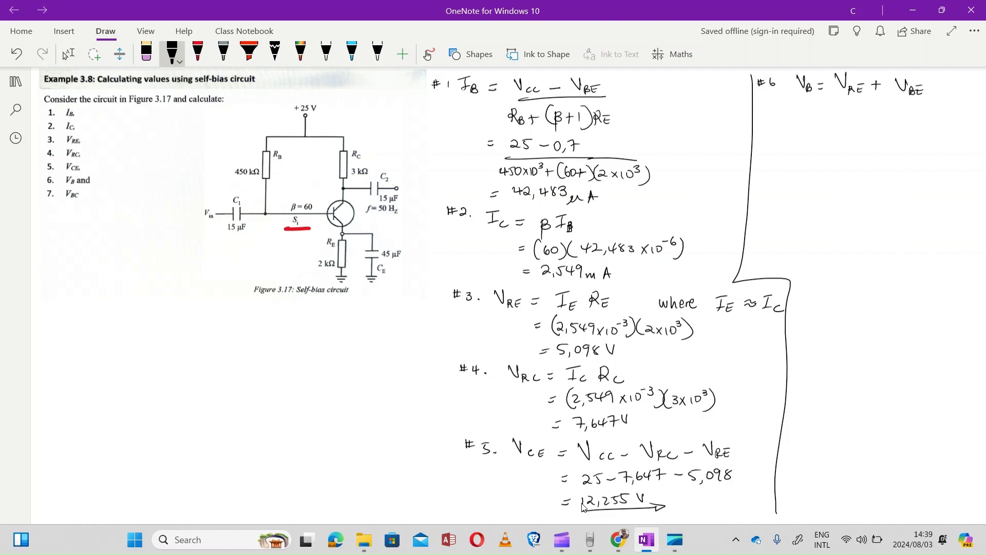
drag(822, 114, 830, 114)
drag(824, 118, 839, 117)
Step: Write the substitution 5,098 + 0,7 under the V_B formula
mouse_move(841, 106)
mouse_down()
mouse_move(865, 117)
mouse_move(873, 109)
mouse_up()
mouse_move(883, 108)
mouse_down()
mouse_move(882, 117)
mouse_move(910, 107)
mouse_move(924, 119)
mouse_up()
drag(920, 113, 931, 113)
Step: Compute 5.098 + 0.7 = 5.798 on the fx-991ES calculator, shown as a decimal
click(590, 540)
click(232, 349)
click(230, 402)
click(196, 402)
click(254, 314)
click(229, 315)
click(297, 372)
click(197, 402)
click(230, 402)
click(197, 314)
click(338, 407)
click(297, 286)
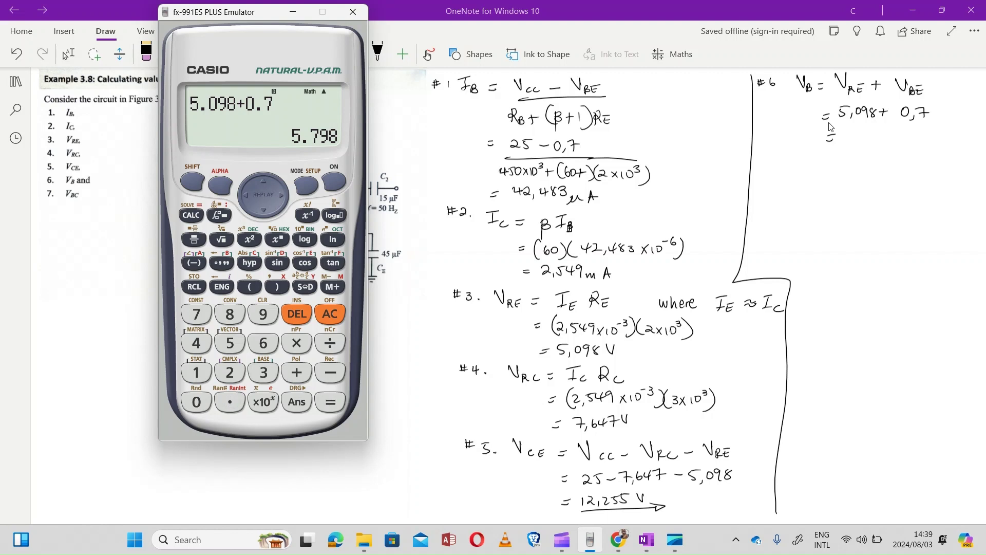
Step: Ink the 5,798 V result, then label step #7 and write V_BC
drag(855, 132, 846, 144)
drag(860, 141, 890, 129)
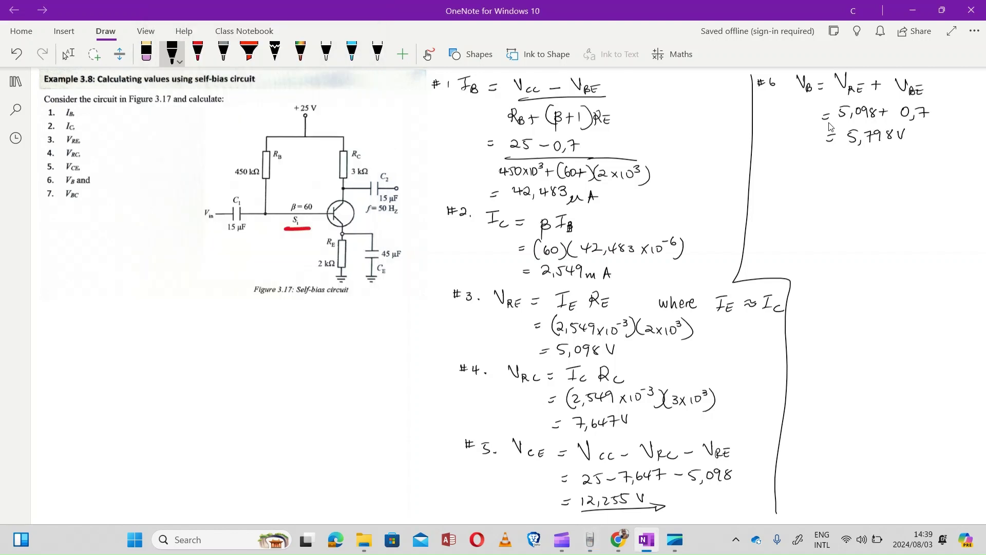
drag(762, 168, 760, 178)
drag(764, 168, 767, 170)
drag(758, 175, 779, 179)
mouse_move(802, 163)
mouse_down()
mouse_move(810, 162)
mouse_move(815, 182)
mouse_move(855, 166)
mouse_move(865, 183)
mouse_up()
Step: Write V_BC = Vcc − V_B − V_RC and substitute 25 − 5,798 − 7,647
drag(873, 177, 884, 177)
mouse_move(886, 163)
mouse_down()
mouse_move(904, 179)
mouse_move(935, 160)
mouse_move(939, 182)
mouse_move(947, 179)
mouse_up()
drag(957, 174, 956, 179)
drag(844, 199, 895, 203)
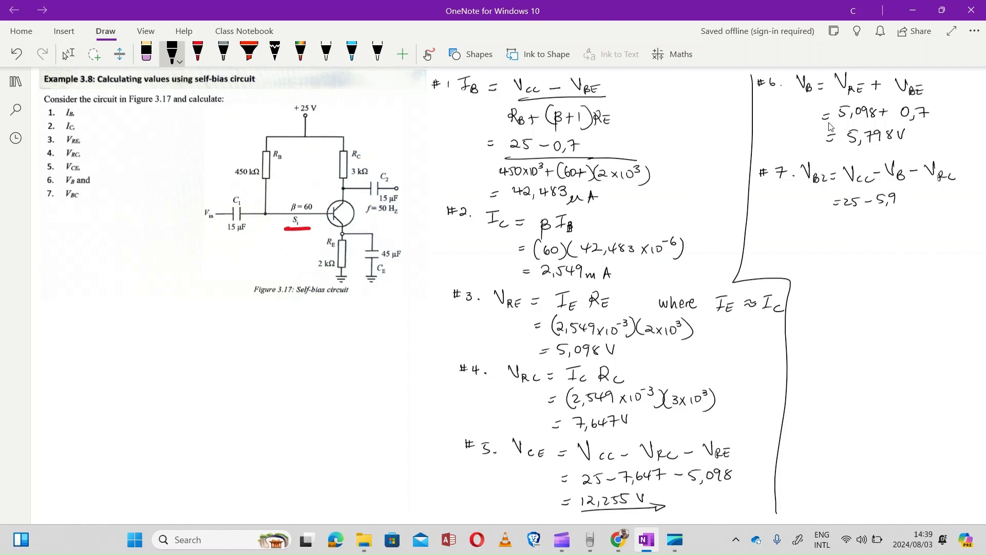
drag(915, 193, 930, 195)
mouse_move(935, 192)
mouse_down()
mouse_move(938, 204)
mouse_move(970, 204)
mouse_up()
Step: Compute 25 − 5.798 − 7.647 = 11.555 on the fx-991ES calculator
click(590, 540)
click(231, 370)
click(229, 343)
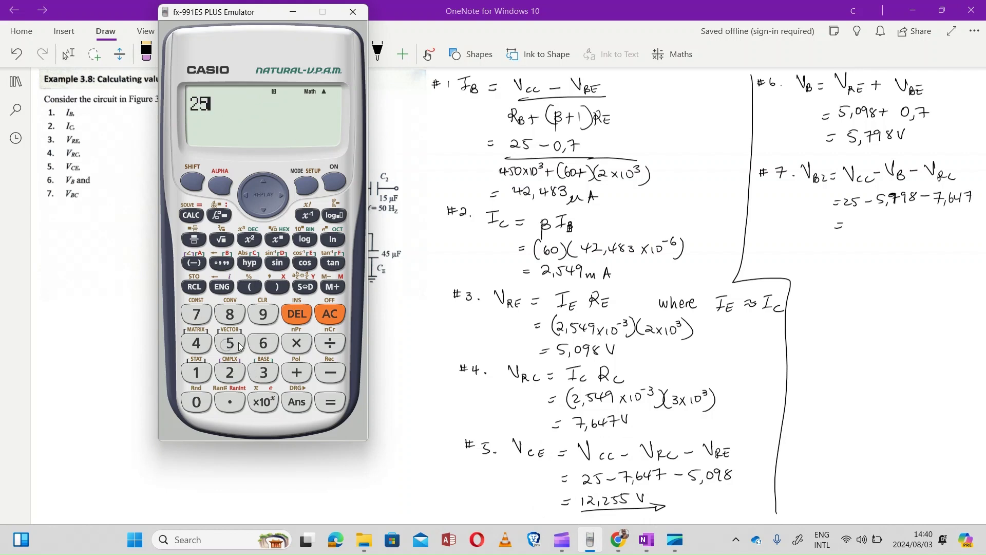
click(317, 373)
click(232, 344)
click(230, 400)
click(196, 314)
click(263, 313)
click(230, 314)
click(330, 372)
click(196, 314)
click(229, 402)
click(263, 343)
click(196, 343)
click(195, 314)
click(331, 402)
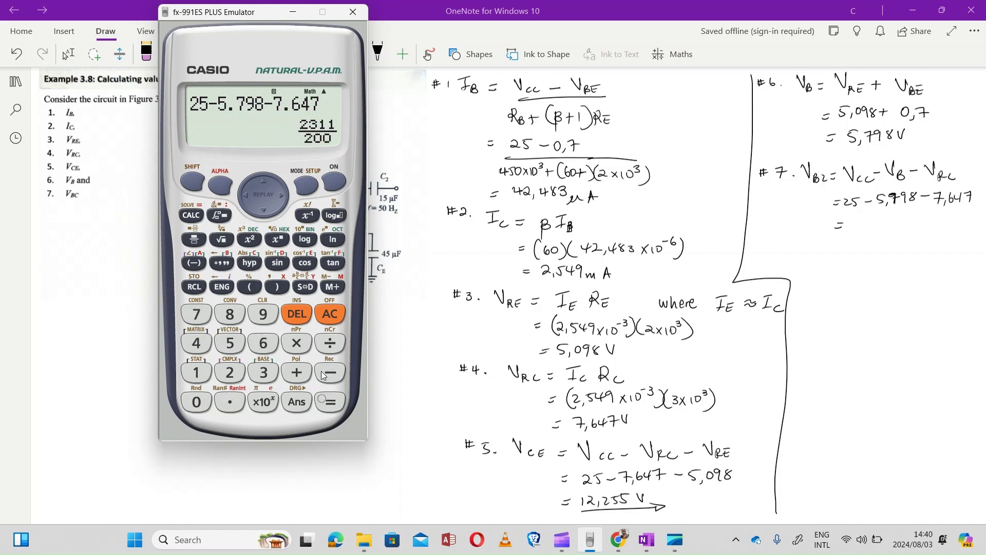
click(305, 286)
Step: Ink the result 11,555 V under step #7 with an arrow
drag(855, 220, 856, 229)
mouse_move(860, 220)
mouse_down()
mouse_move(861, 229)
mouse_move(885, 229)
mouse_move(893, 219)
mouse_move(894, 230)
mouse_up()
mouse_move(895, 220)
mouse_down()
mouse_move(915, 237)
mouse_move(926, 232)
mouse_up()
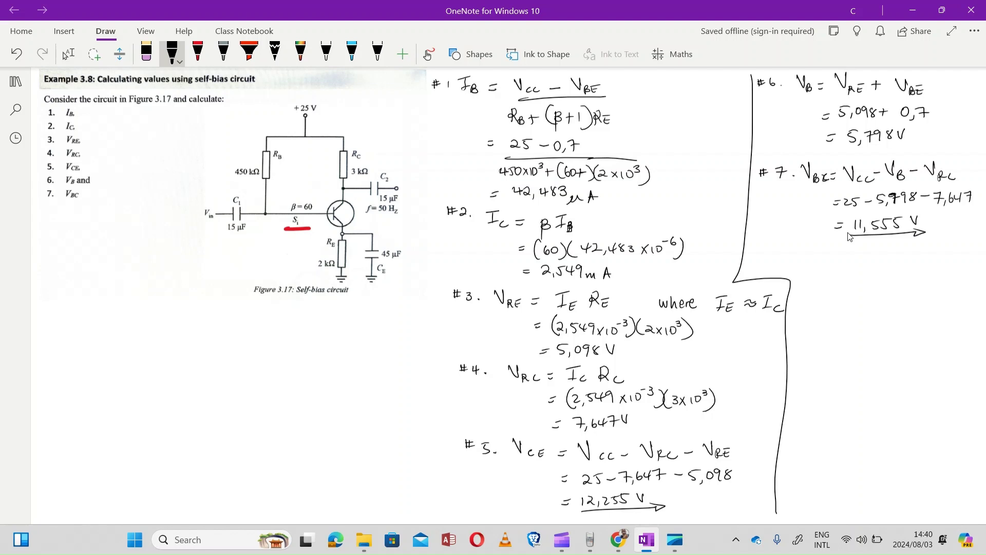
Step: Box step #1's I_B calculation in red, then underline step #2's I_C formula in blue
click(198, 51)
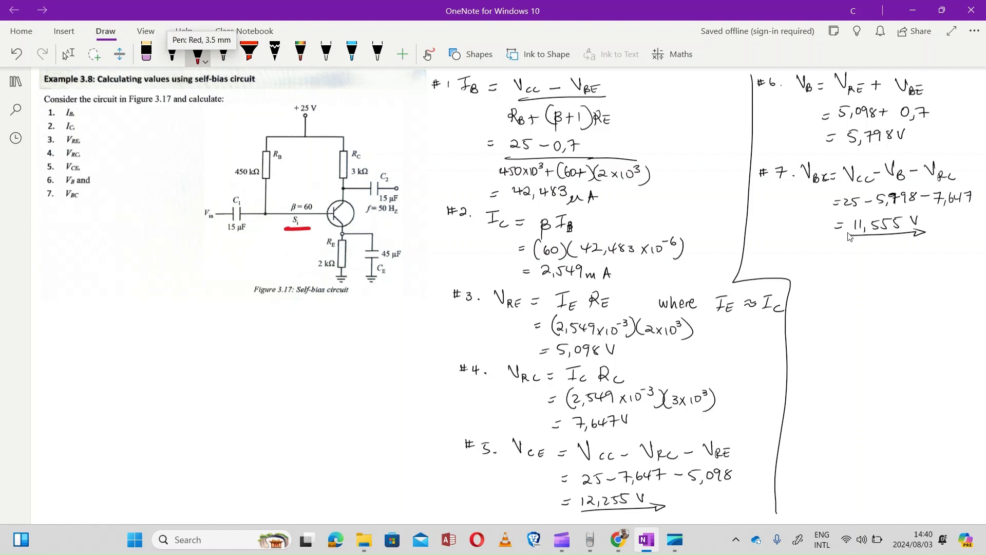
mouse_move(456, 77)
mouse_down()
mouse_move(470, 174)
mouse_move(501, 206)
mouse_move(642, 208)
mouse_move(650, 193)
mouse_move(628, 90)
mouse_move(465, 81)
mouse_up()
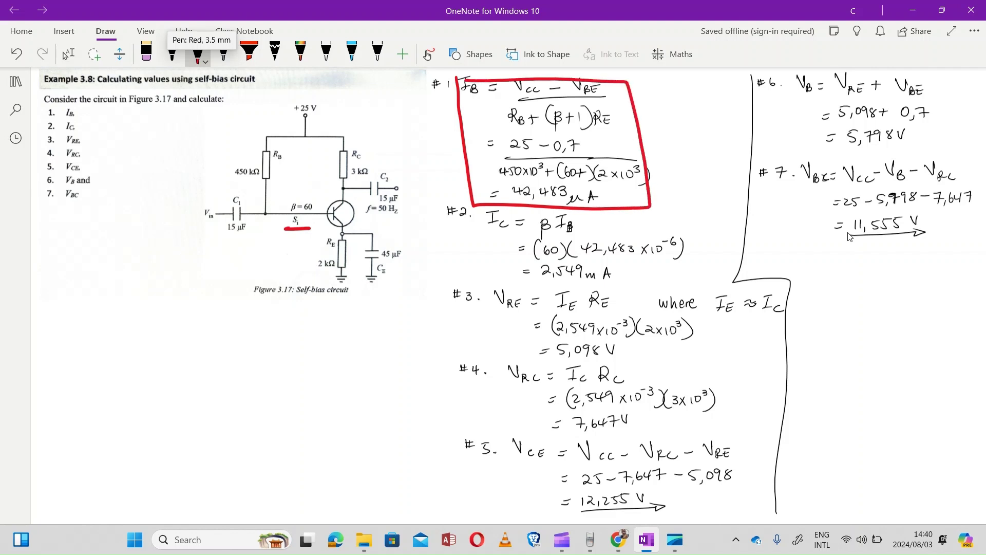
click(352, 51)
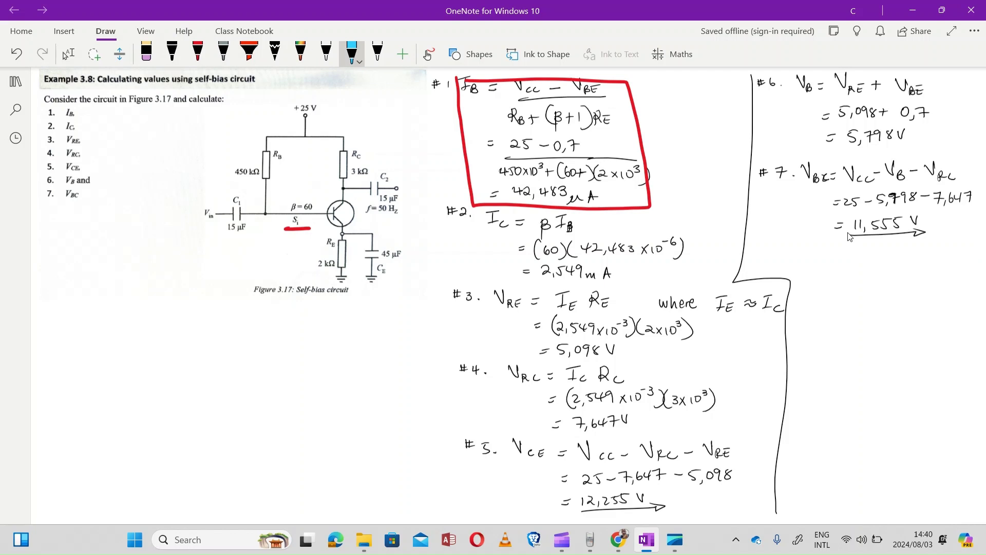
drag(492, 232, 582, 231)
Step: Underline in blue the V_RE, V_RC, V_CE, V_B and V_BC formulas, plus I_B in step #1
drag(504, 314, 614, 310)
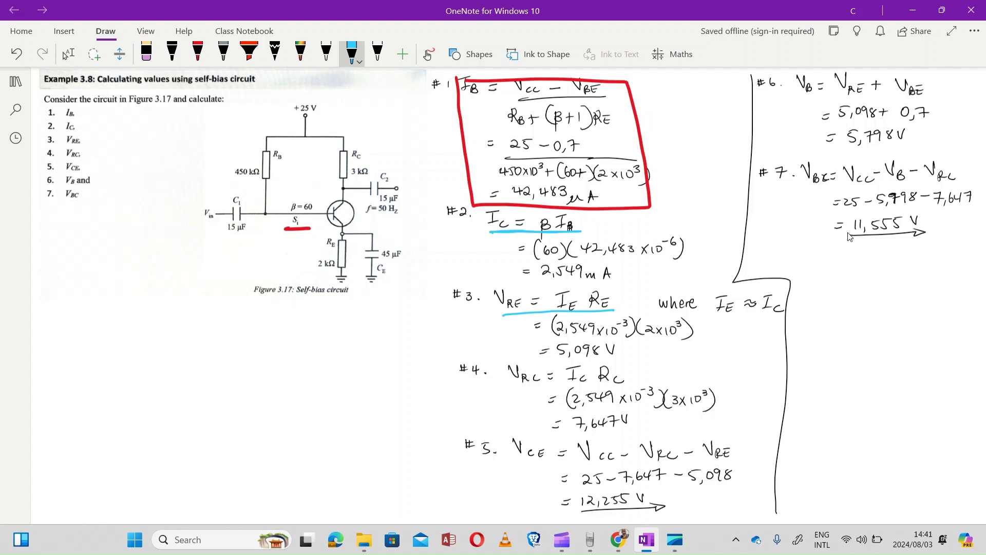
drag(519, 389, 629, 381)
drag(522, 470, 725, 465)
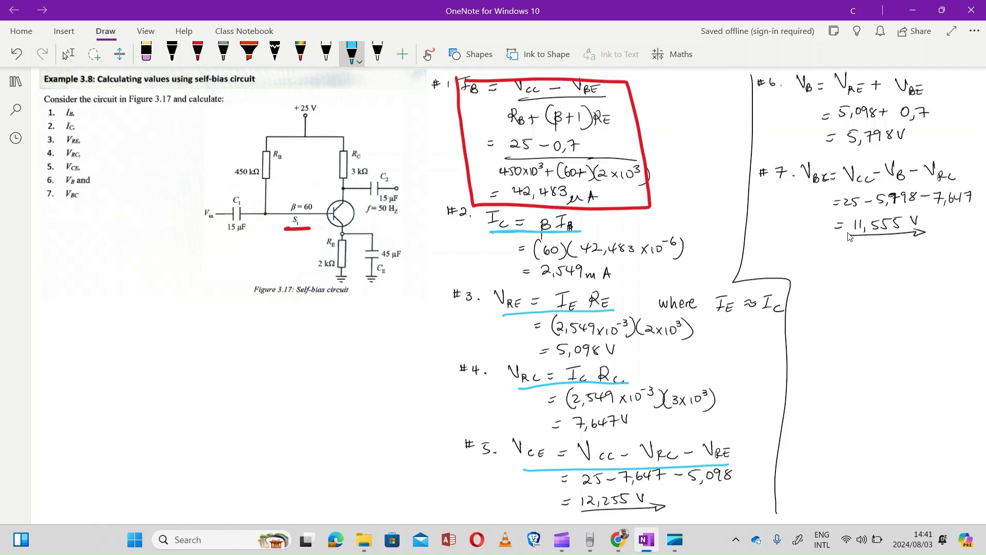
drag(801, 99, 929, 97)
drag(810, 191, 959, 183)
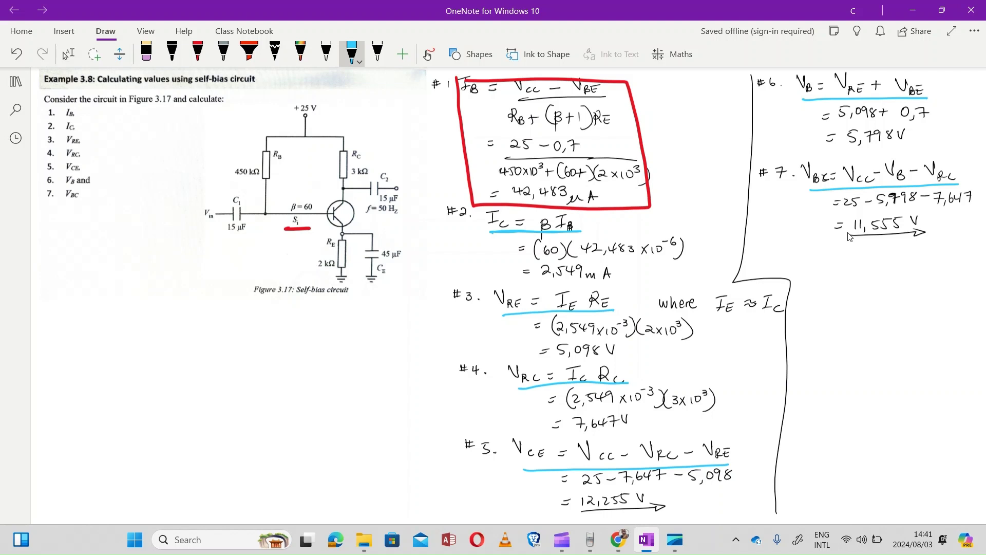
drag(464, 98, 482, 100)
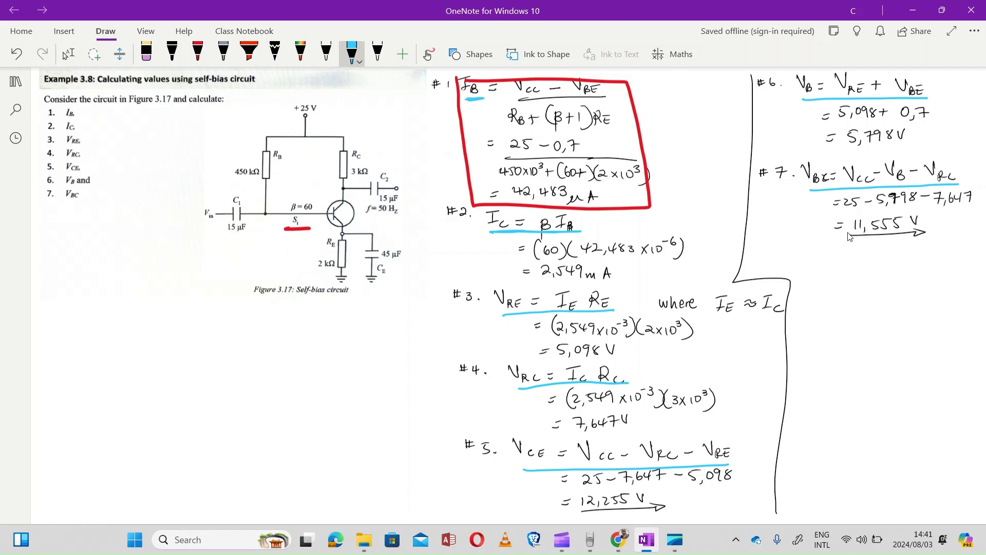